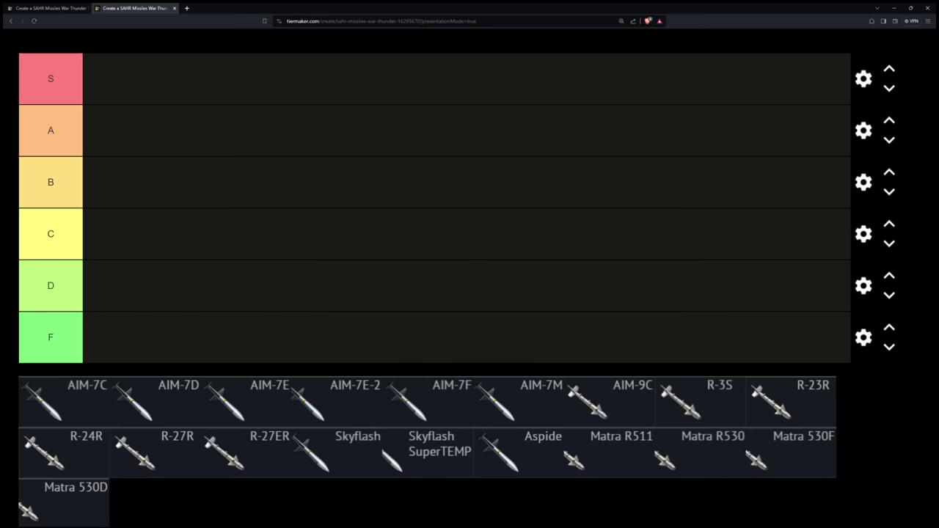
Place the AIM-7C tile in the F row and the AIM-7D tile in the D row.
left_click_drag(44, 400, 128, 337)
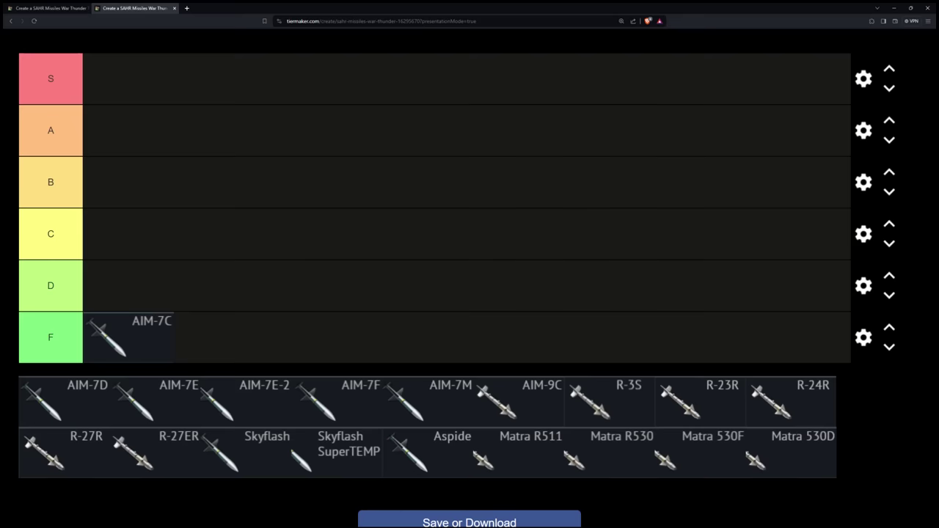
left_click_drag(62, 399, 129, 285)
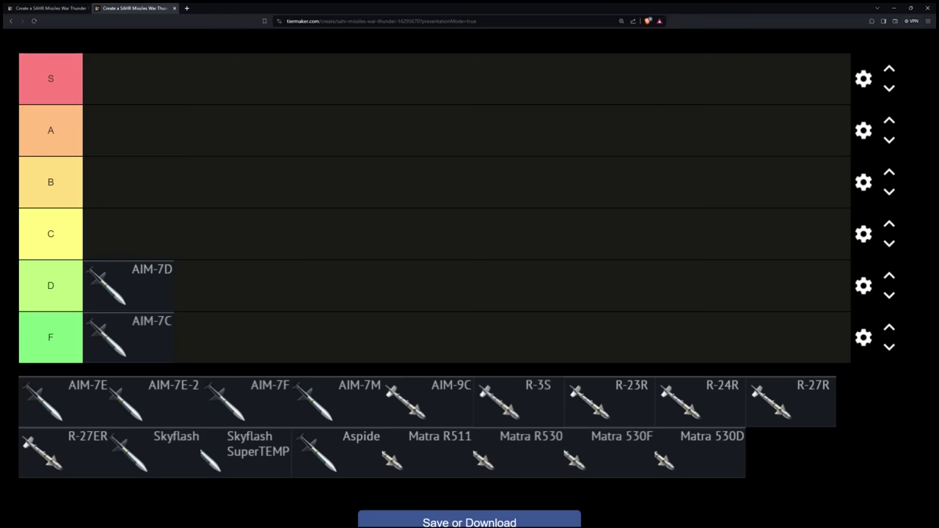
Place the AIM-7E tile in the C row and the AIM-7E-2 tile in the B row.
left_click_drag(44, 400, 128, 233)
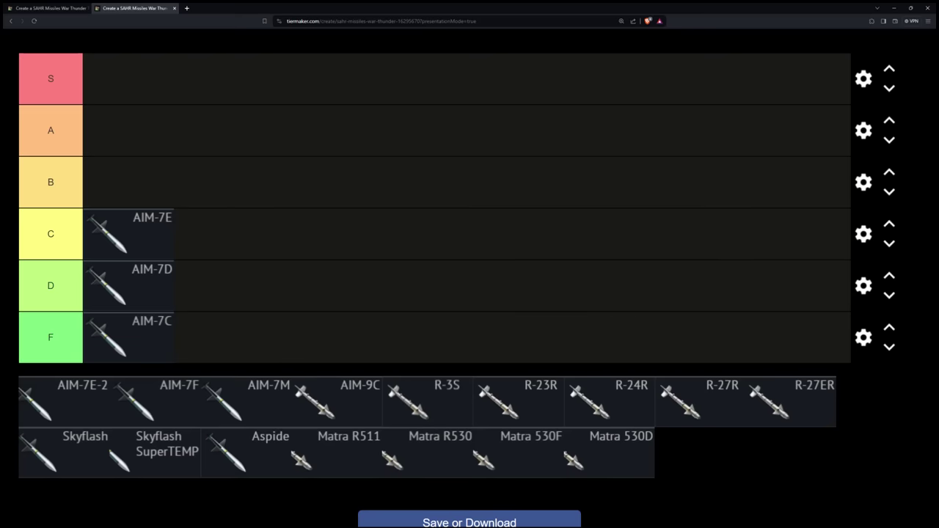
left_click_drag(46, 401, 128, 182)
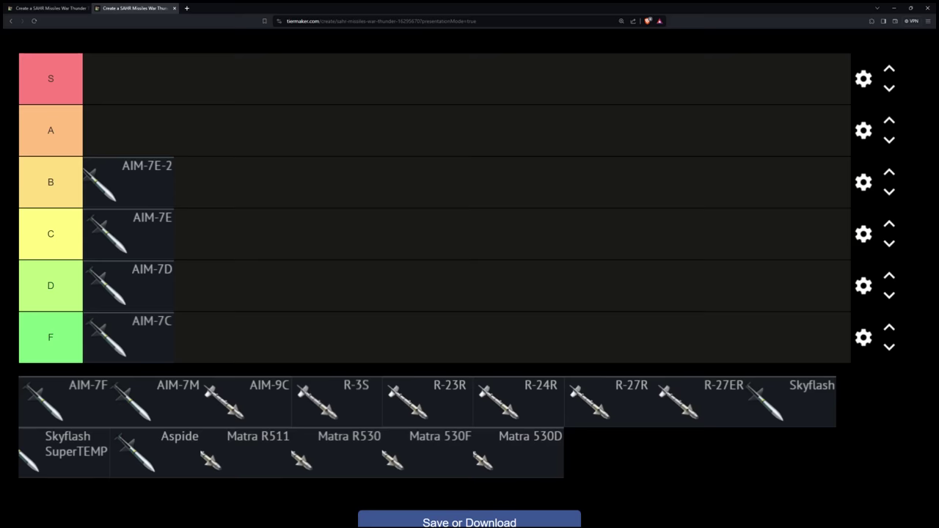
Fill the A row with AIM-7M first, followed by AIM-7F.
left_click_drag(44, 400, 128, 130)
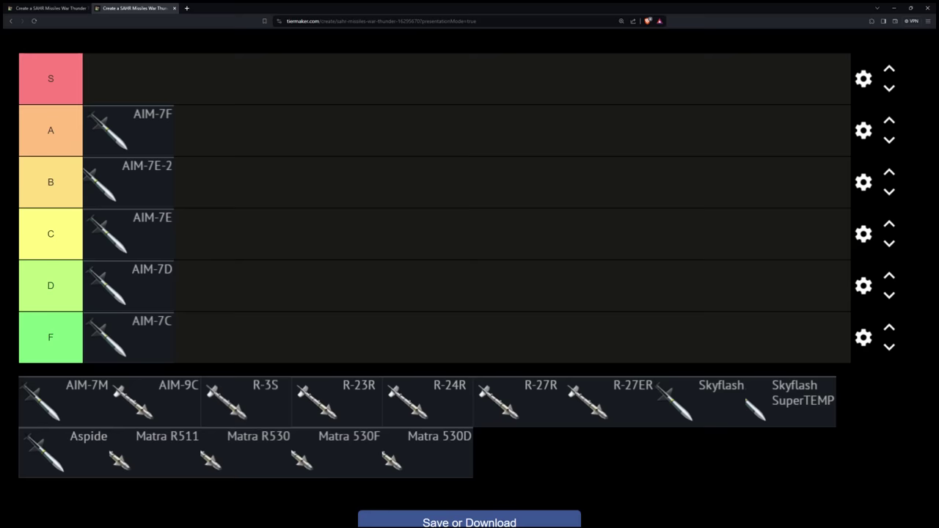
left_click_drag(44, 400, 110, 130)
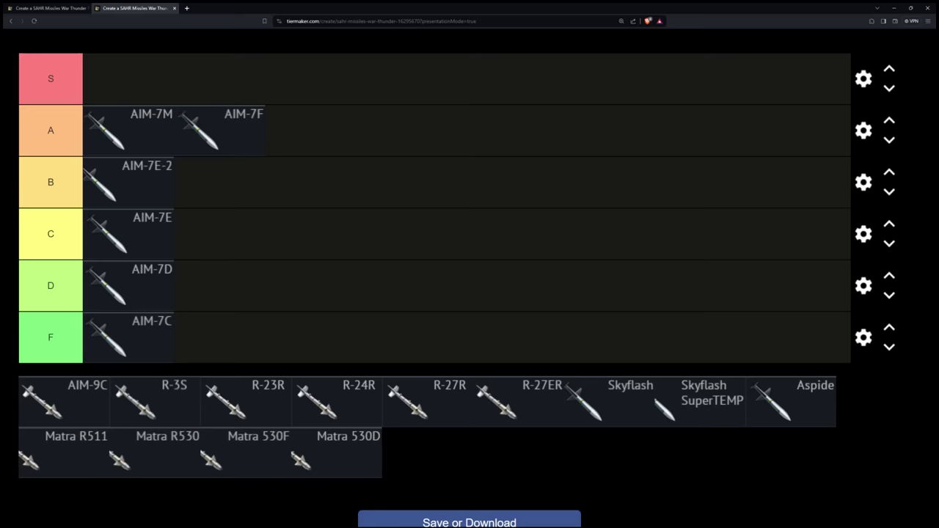
Make the D row read AIM-9C, AIM-7D, R-3S.
left_click_drag(65, 400, 128, 286)
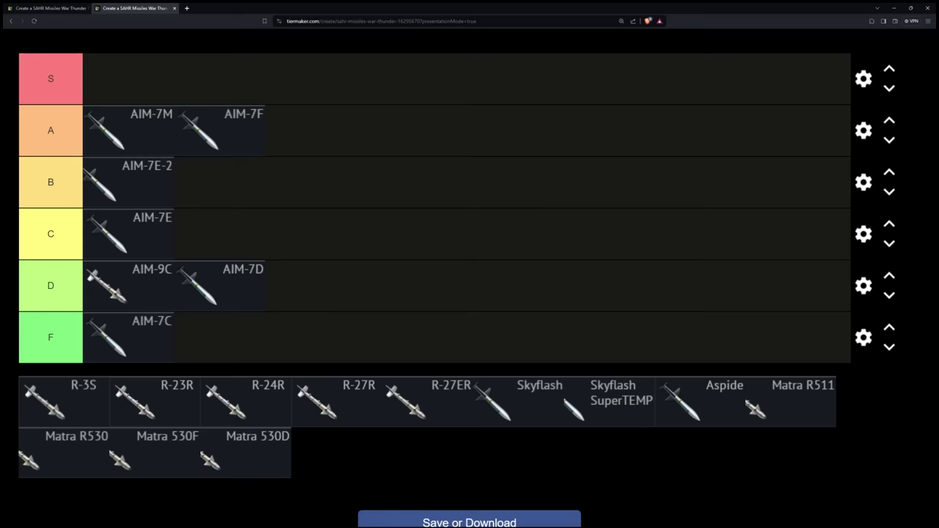
left_click_drag(64, 401, 310, 285)
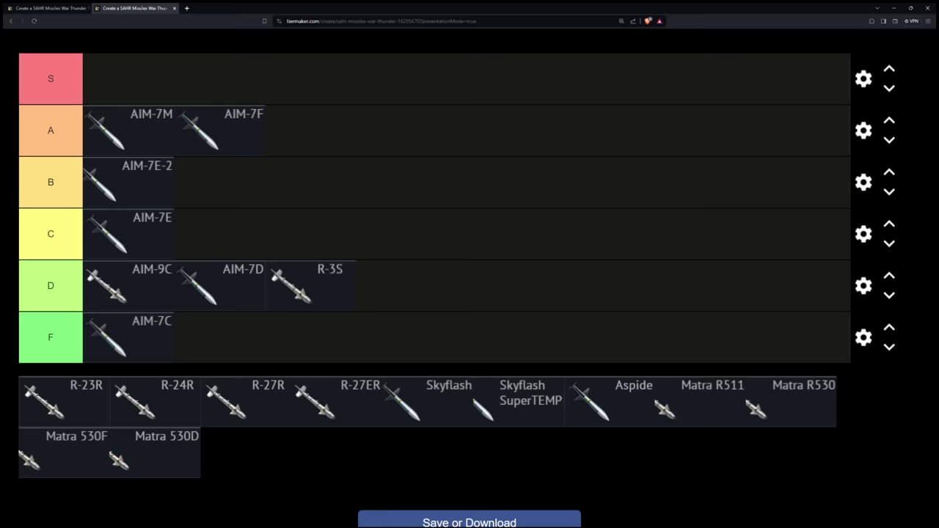
Insert the R-23R tile into the D row between AIM-9C and AIM-7D.
left_click_drag(63, 402, 220, 285)
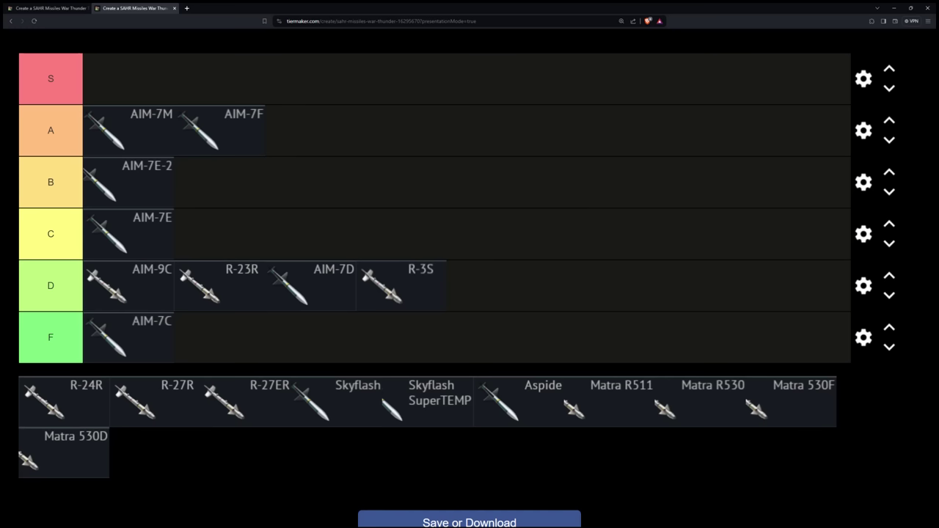
Add R-24R to the end of the A row and R-27R to the front of the B row.
left_click_drag(44, 399, 311, 131)
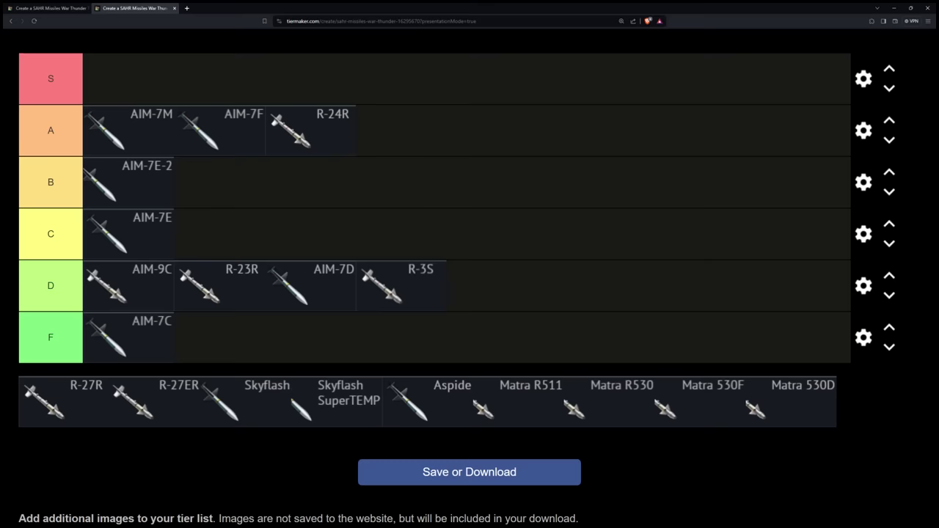
left_click_drag(51, 399, 106, 182)
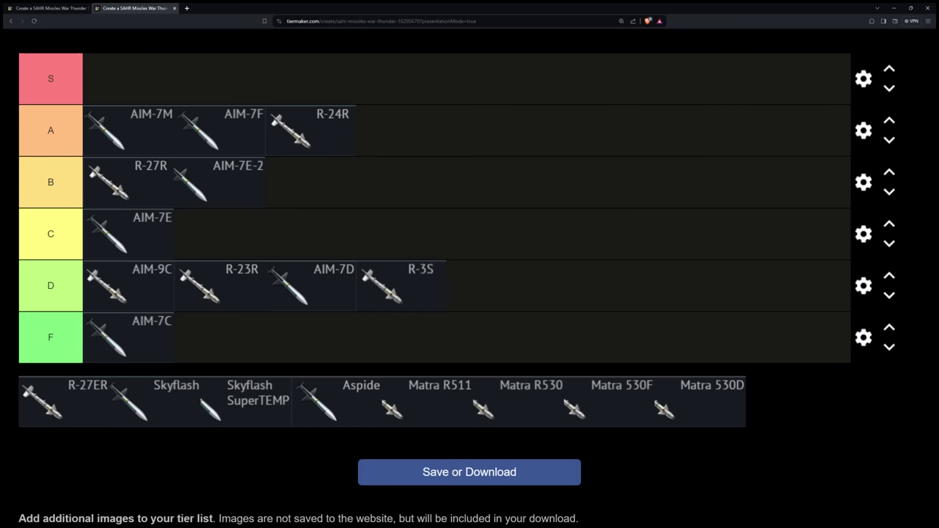
Place R-27ER in the S row and Skyflash between R-27R and AIM-7E-2 in B.
left_click_drag(44, 402, 125, 79)
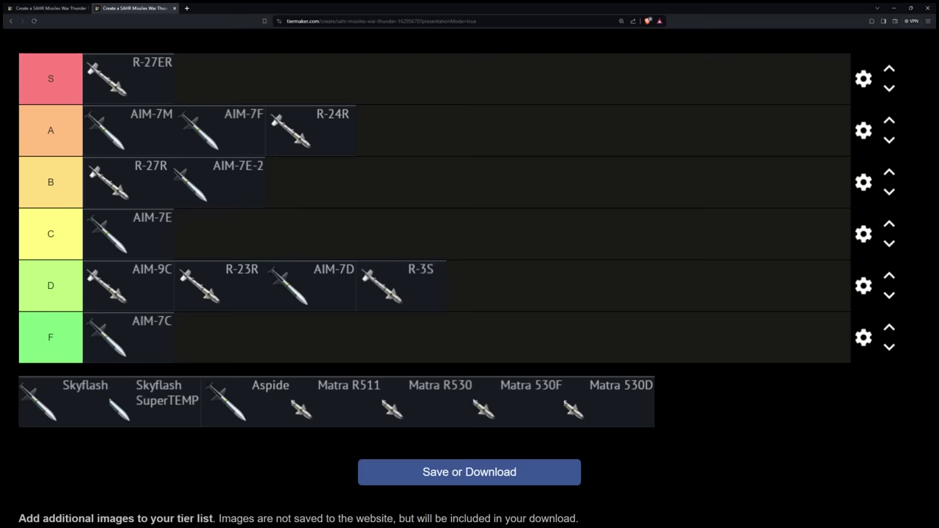
left_click_drag(44, 402, 220, 182)
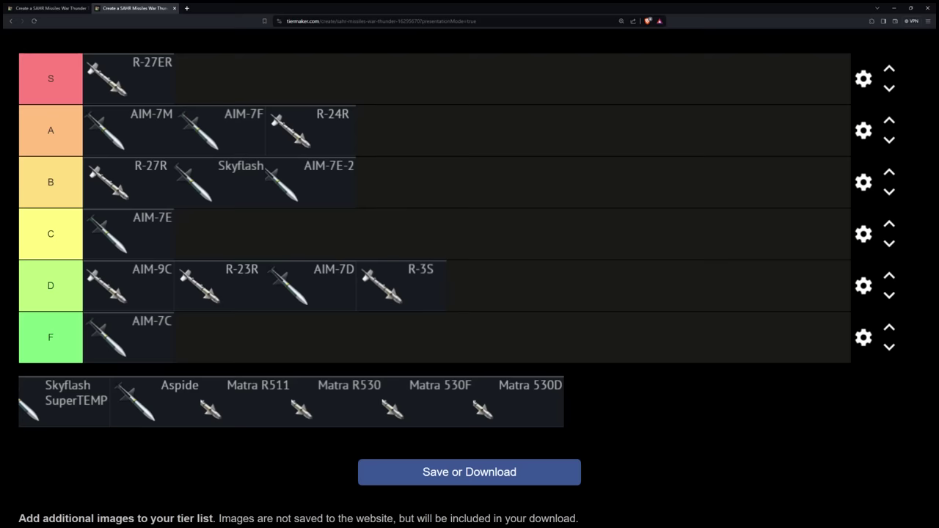
Add Skyflash SuperTEMP after R-27ER in S and Aspide after R-27R in B.
left_click_drag(64, 402, 220, 78)
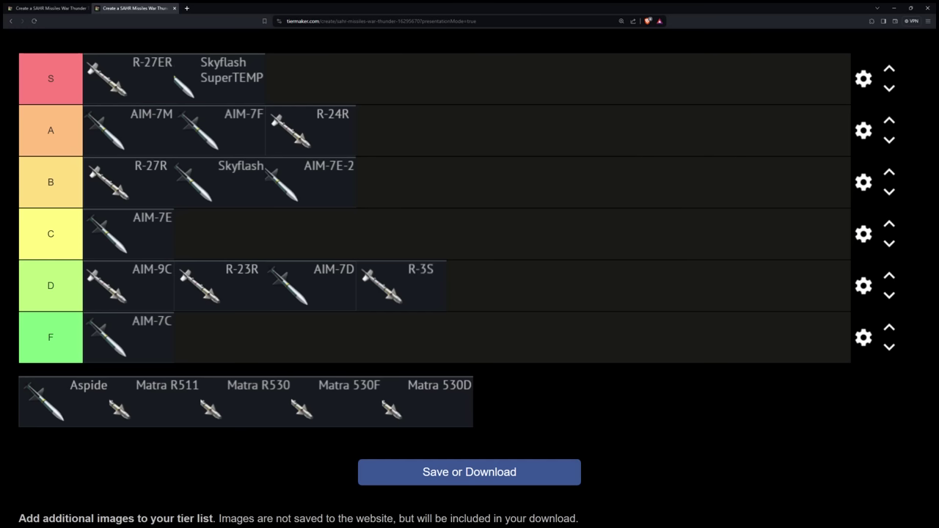
left_click_drag(44, 402, 220, 182)
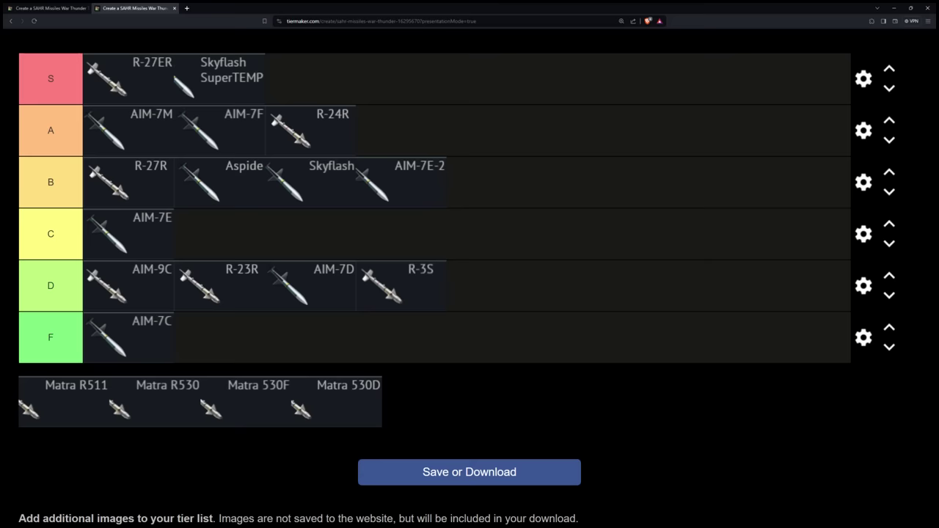
Put Matra R511 ahead of AIM-7C in F and Matra R530 after R-23R in D.
left_click_drag(62, 402, 110, 338)
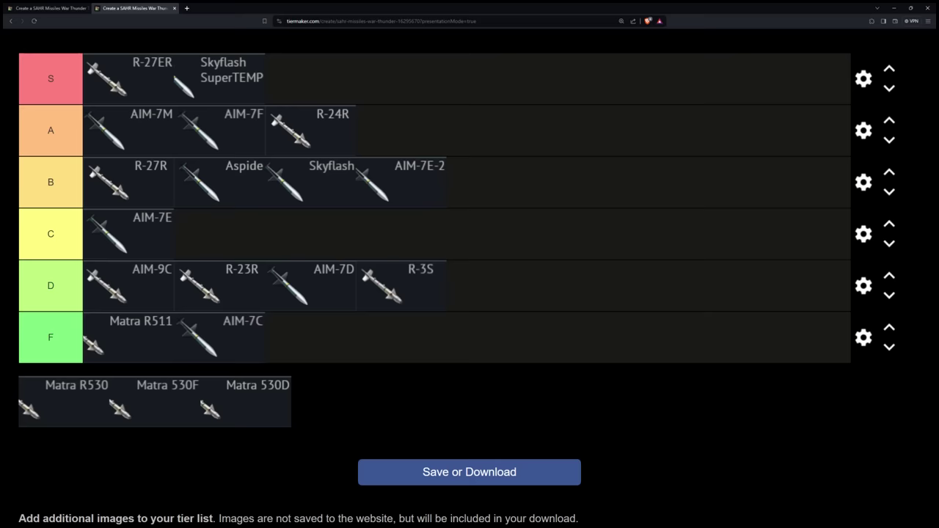
left_click_drag(63, 402, 310, 286)
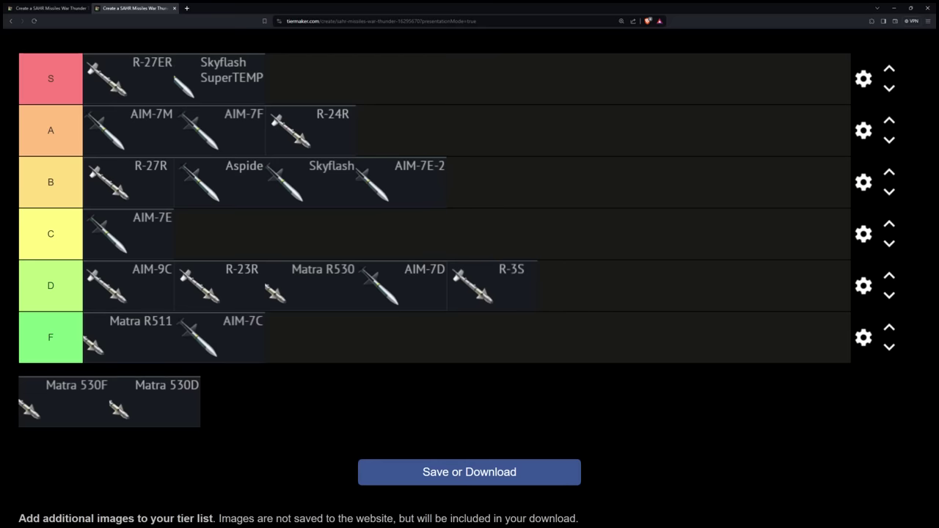
Place Matra 530F after AIM-7E in the C row and Matra 530D first in the A row.
left_click_drag(64, 401, 218, 233)
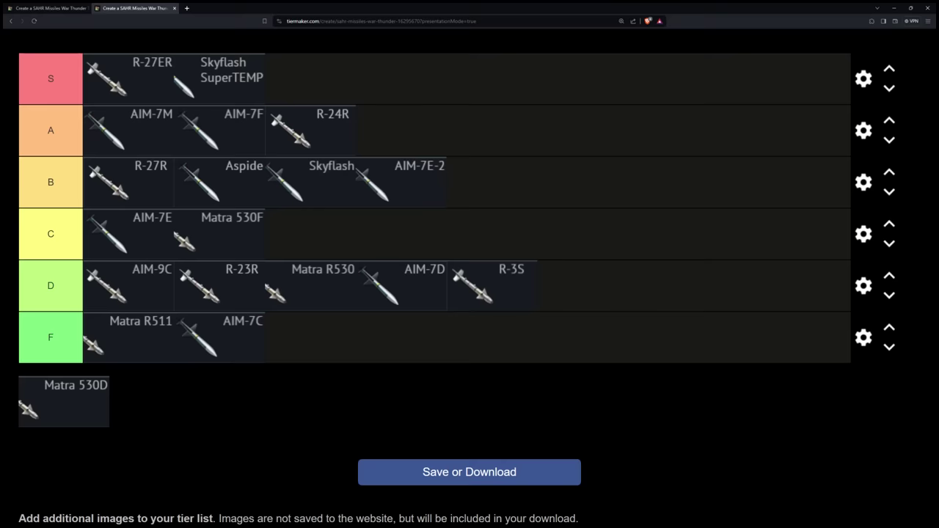
left_click_drag(64, 402, 129, 130)
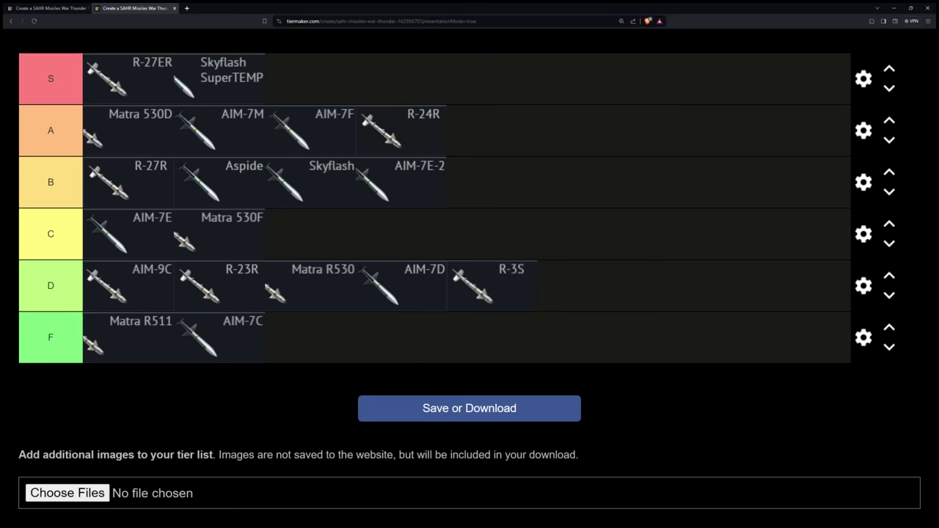